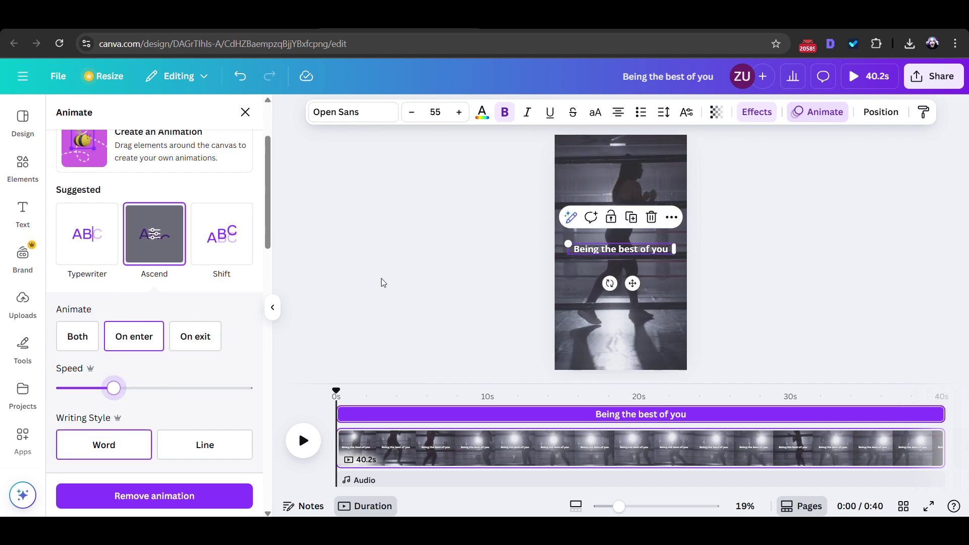
# Close the Animate settings, deselect the caption and play the video from the start to preview the text animation.
pyautogui.click(273, 307)
pyautogui.click(272, 307)
pyautogui.click(514, 313)
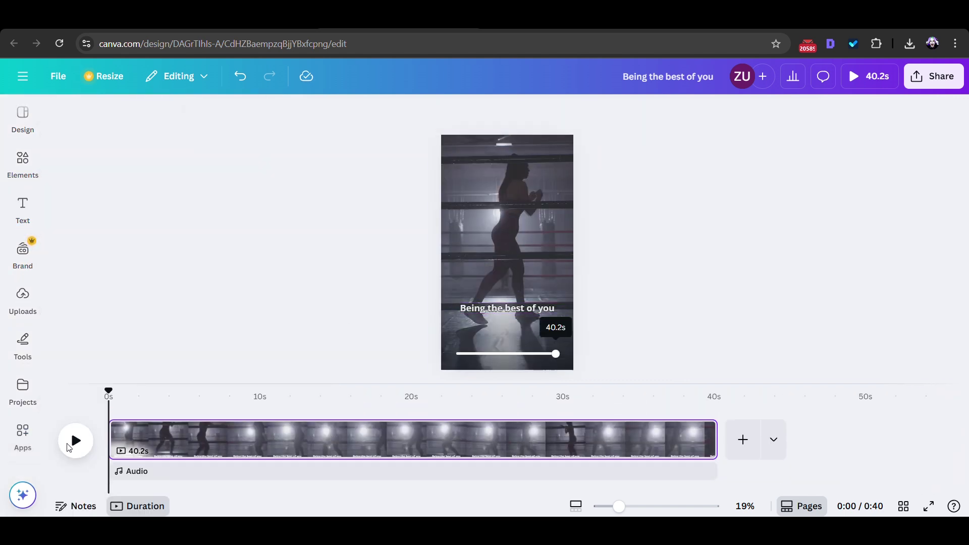
pyautogui.press('space')
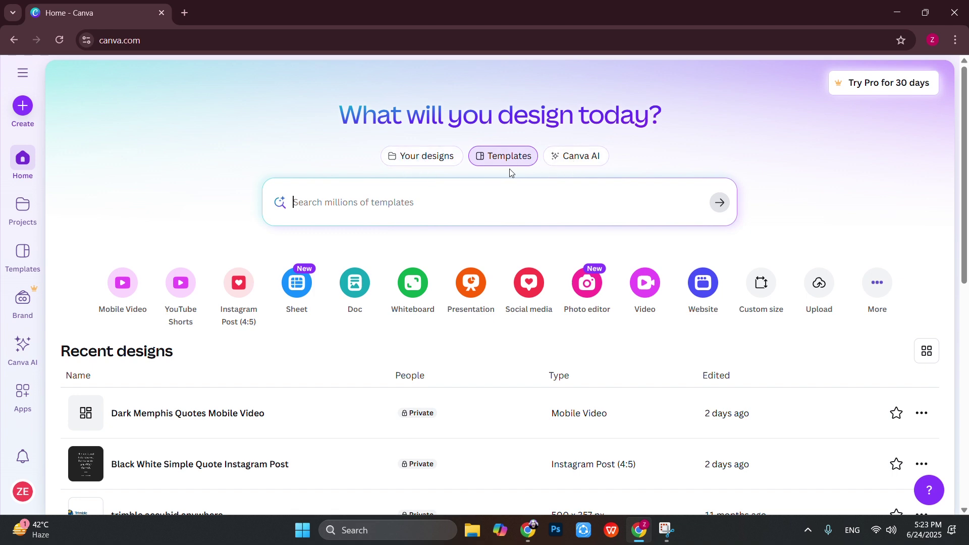
# View the list of your existing designs, then switch to Templates and browse the suggested templates.
pyautogui.click(419, 160)
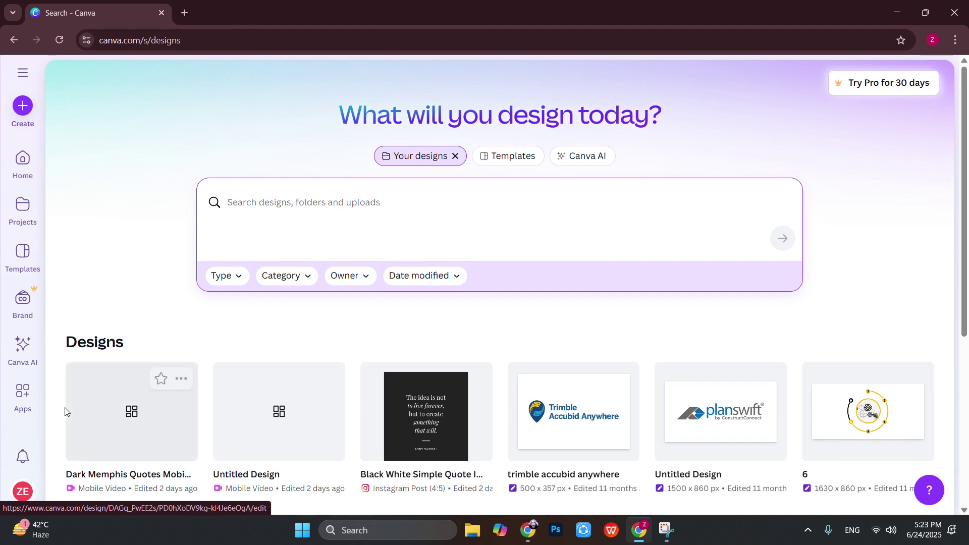
pyautogui.click(507, 158)
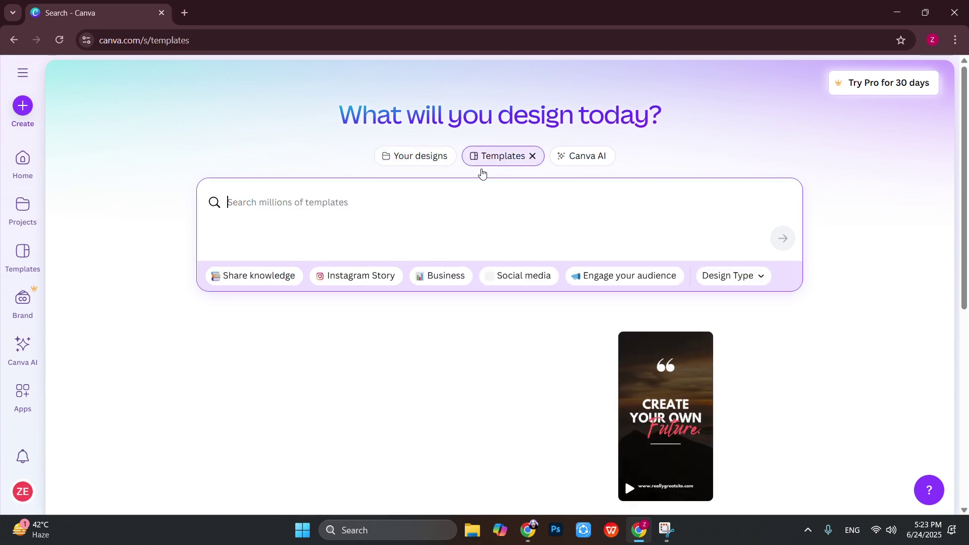
pyautogui.scroll(-2, 370, 245)
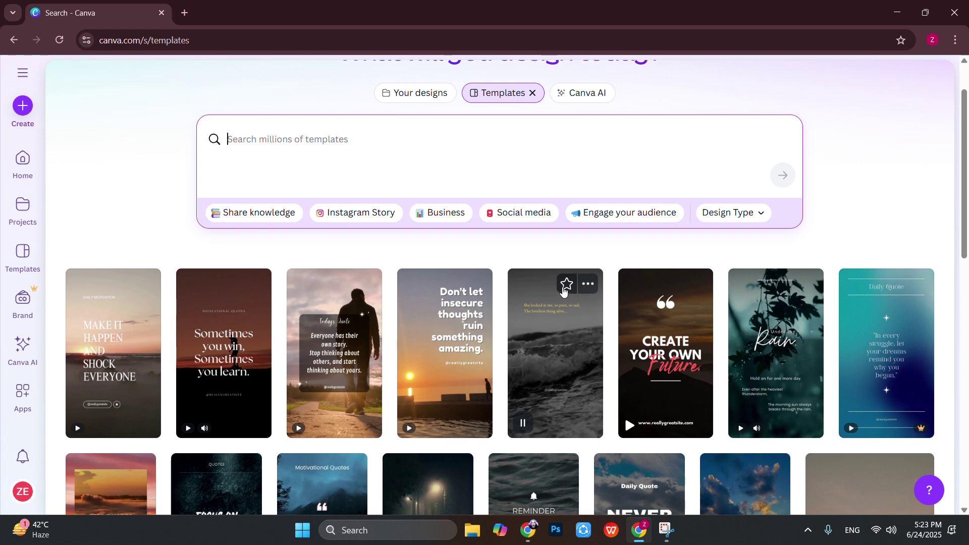
pyautogui.scroll(-3, 522, 252)
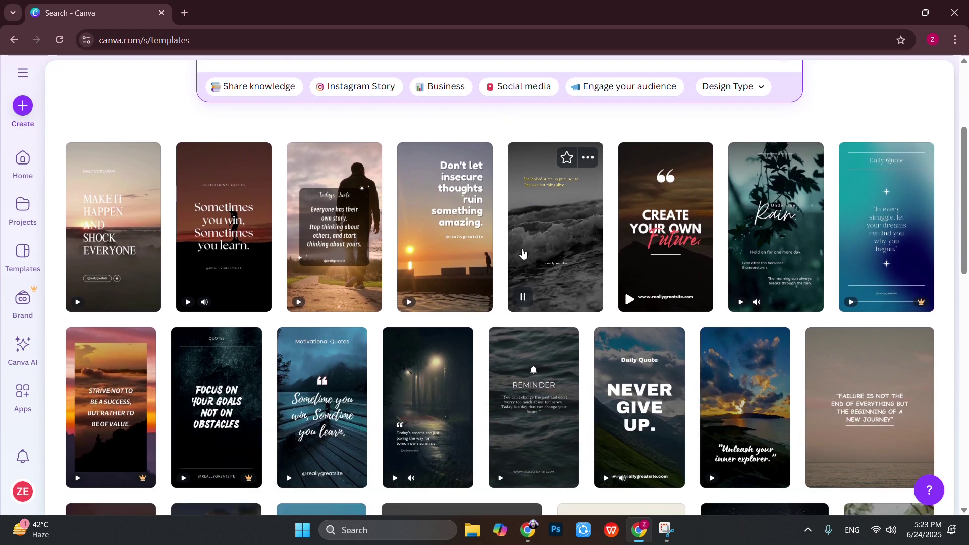
pyautogui.scroll(1, 522, 249)
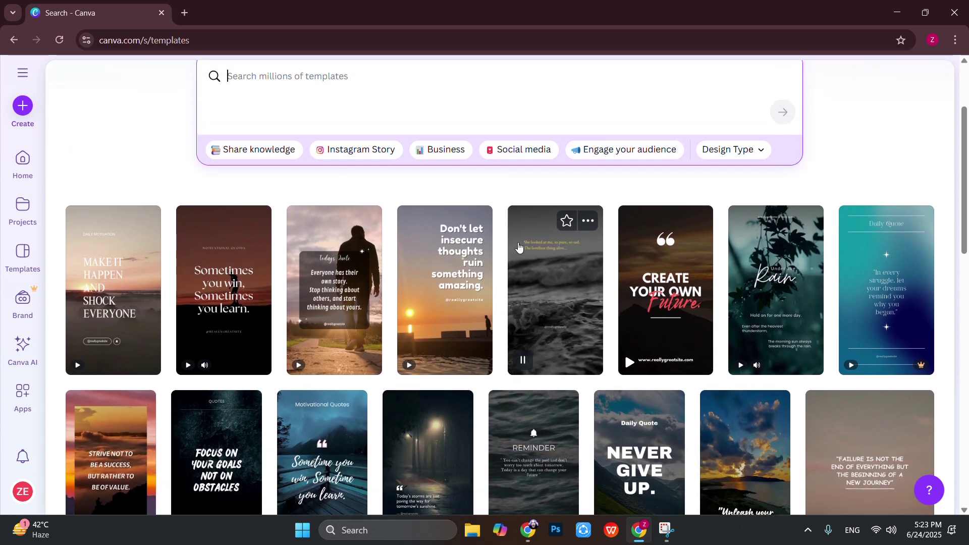
pyautogui.scroll(-1, 633, 248)
pyautogui.scroll(4, 626, 242)
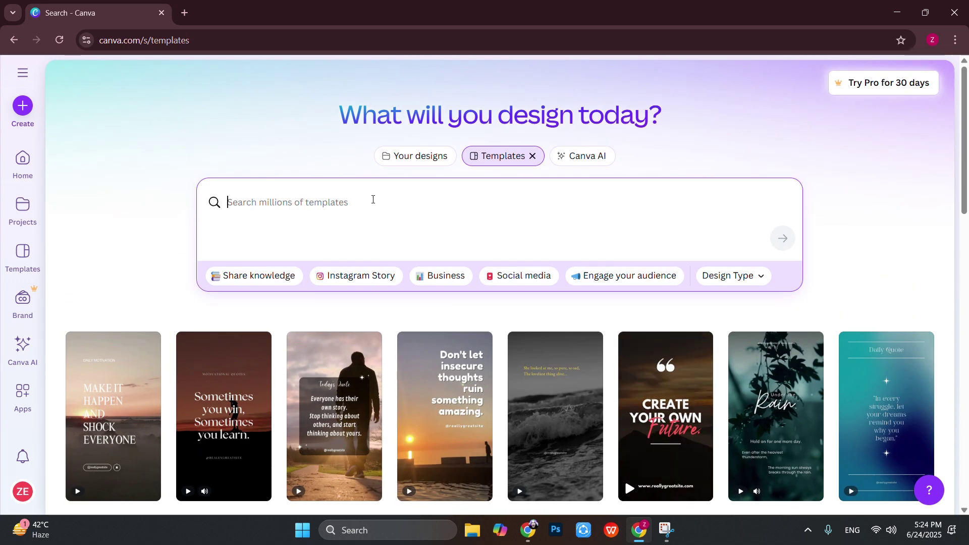
# Search the templates for "instagram post" and browse the results.
pyautogui.write('instagram post')
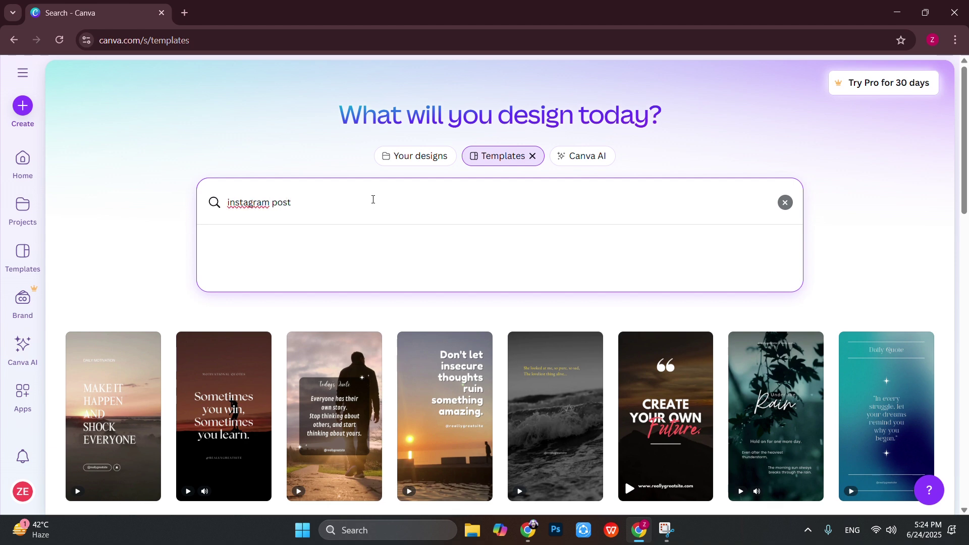
pyautogui.press('Return')
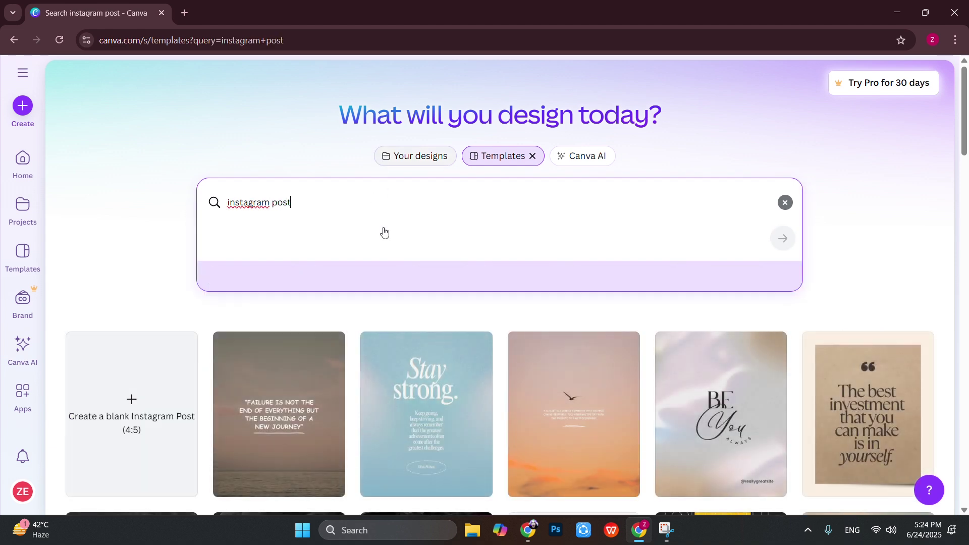
pyautogui.scroll(-4, 716, 370)
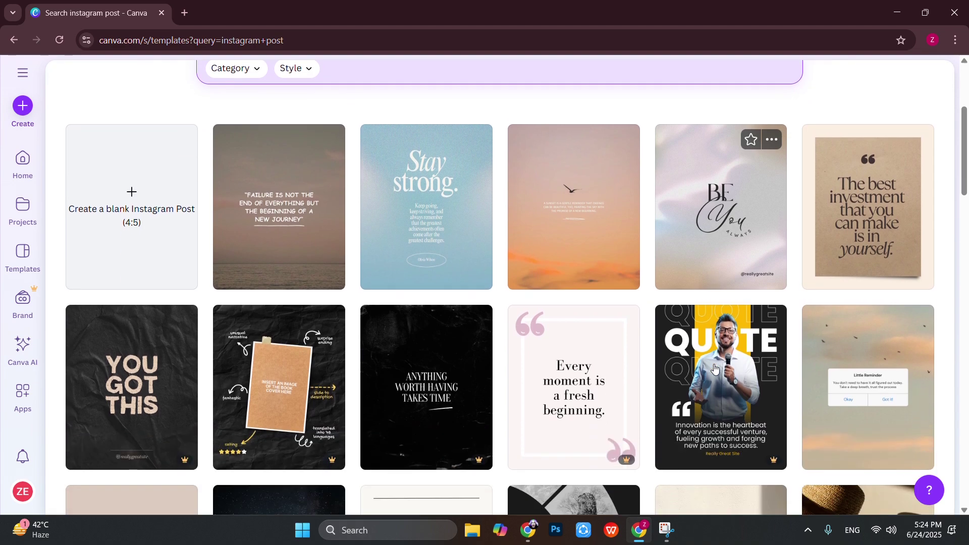
pyautogui.scroll(-1, 715, 370)
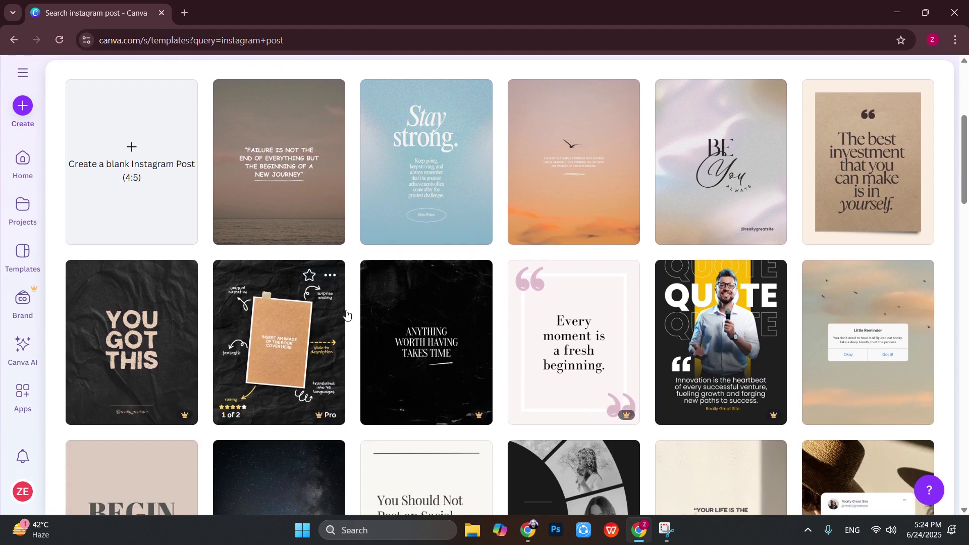
pyautogui.scroll(-5, 596, 312)
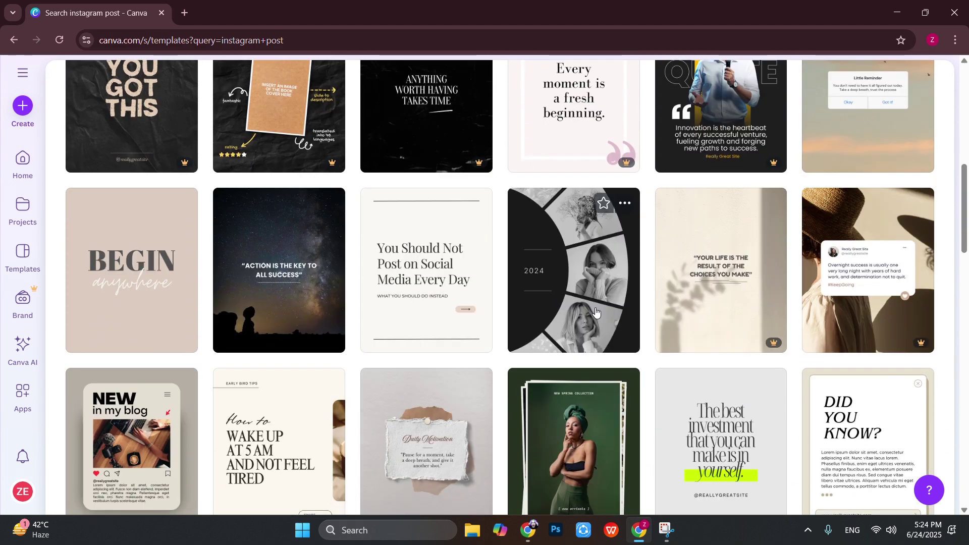
pyautogui.scroll(-5, 596, 311)
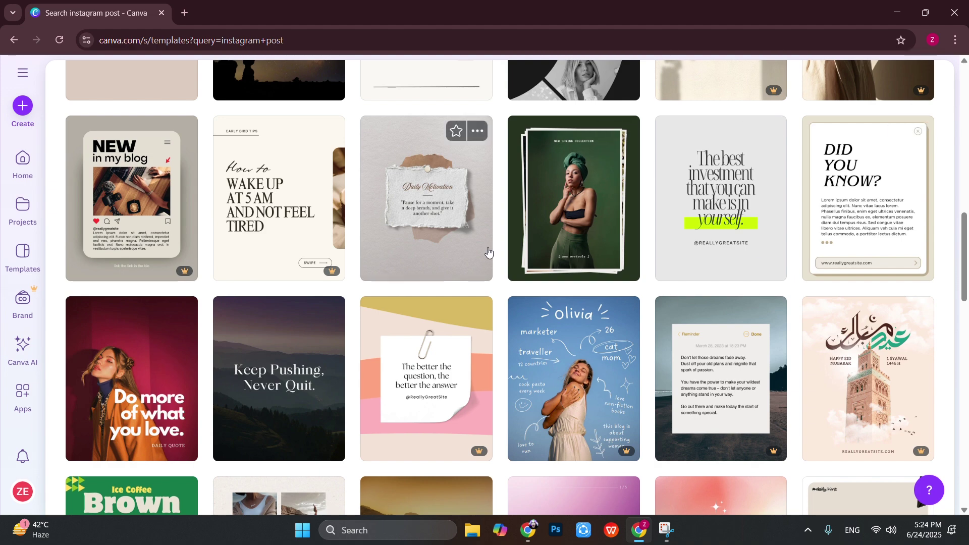
pyautogui.scroll(12, 431, 240)
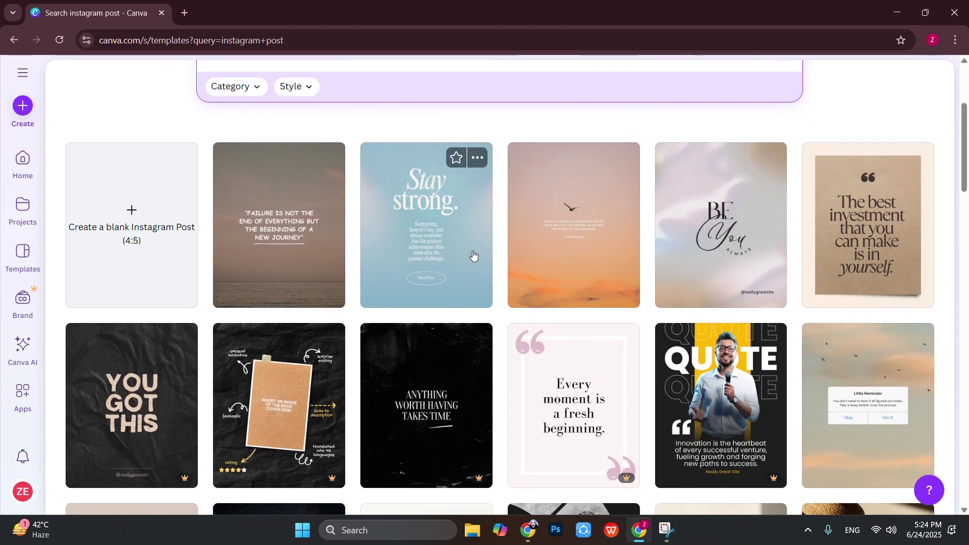
pyautogui.scroll(1, 470, 262)
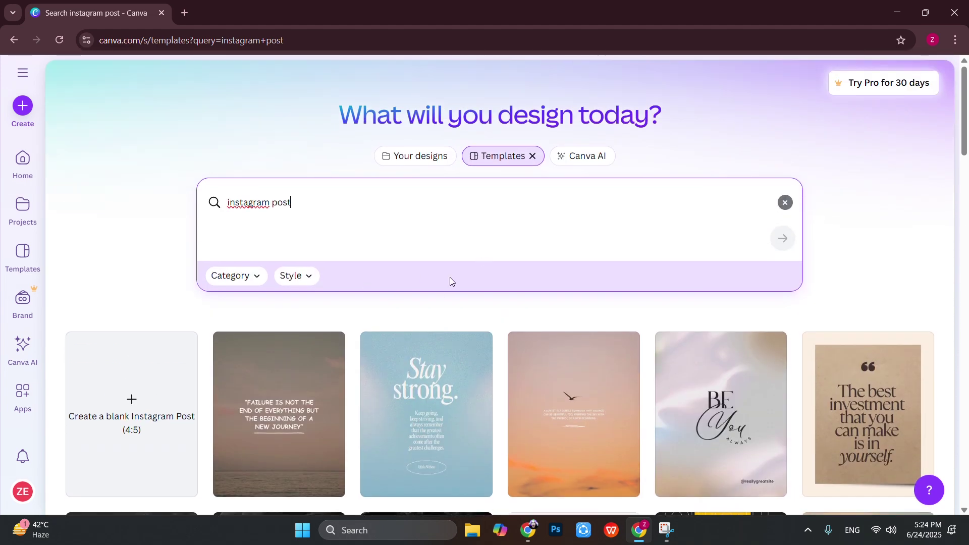
# Examine the Style and Category filter options for the template search without applying any.
pyautogui.click(304, 277)
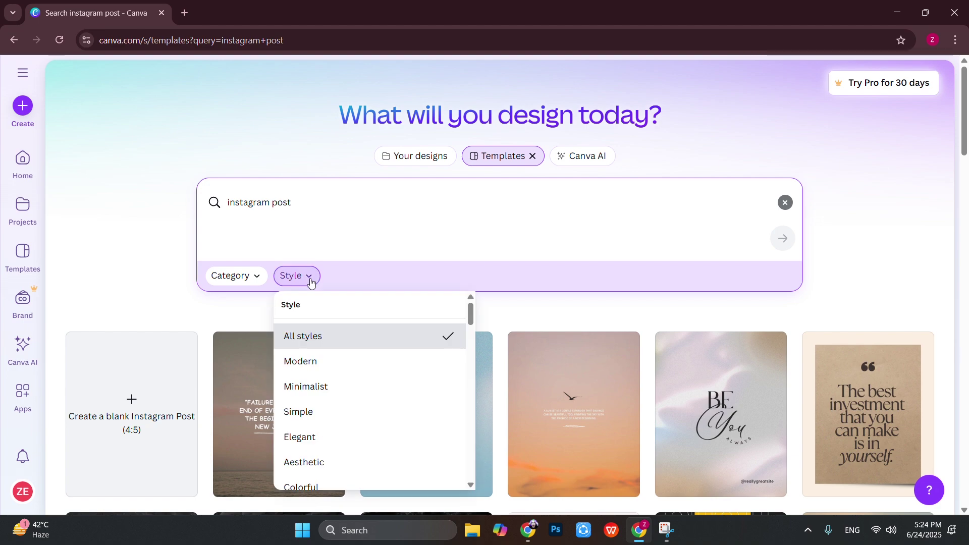
pyautogui.scroll(-5, 335, 366)
pyautogui.click(251, 277)
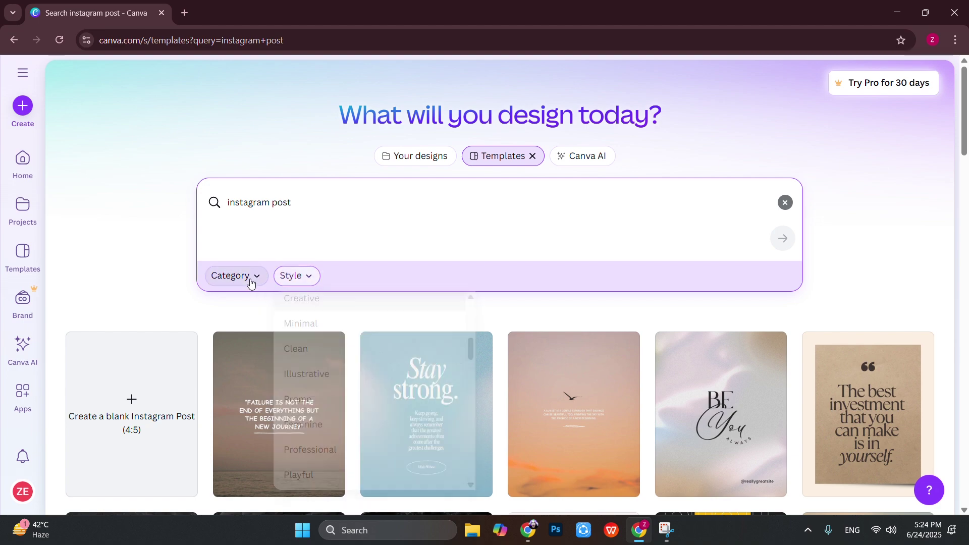
pyautogui.scroll(-2, 546, 399)
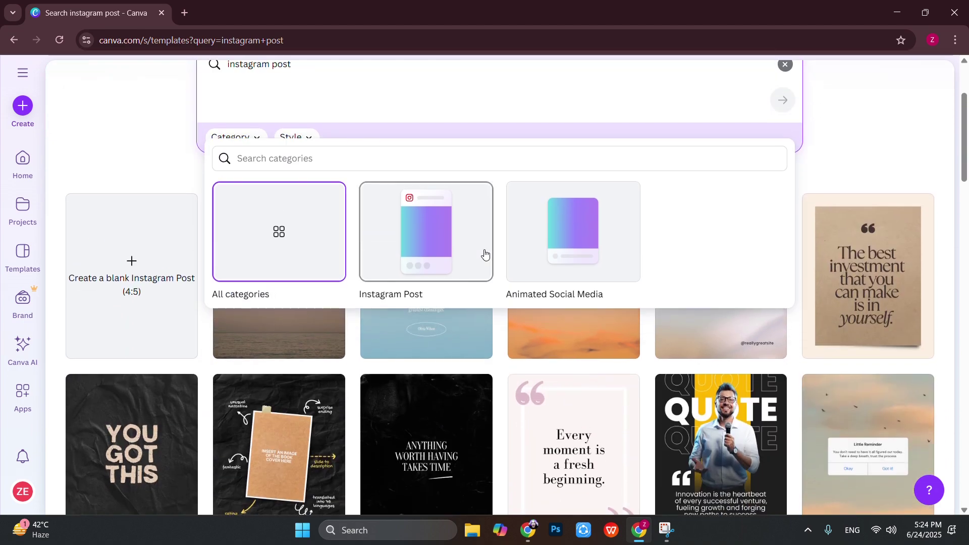
pyautogui.scroll(2, 361, 307)
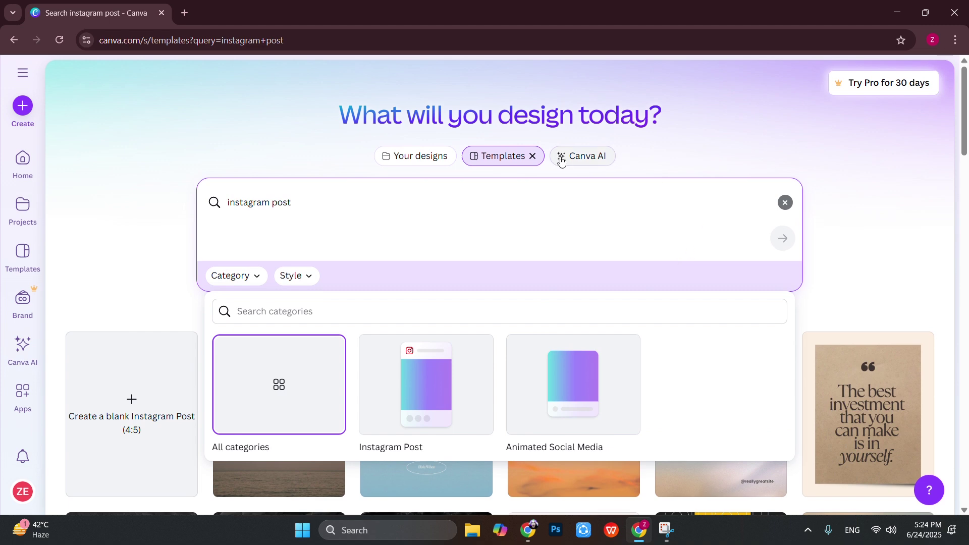
pyautogui.click(642, 150)
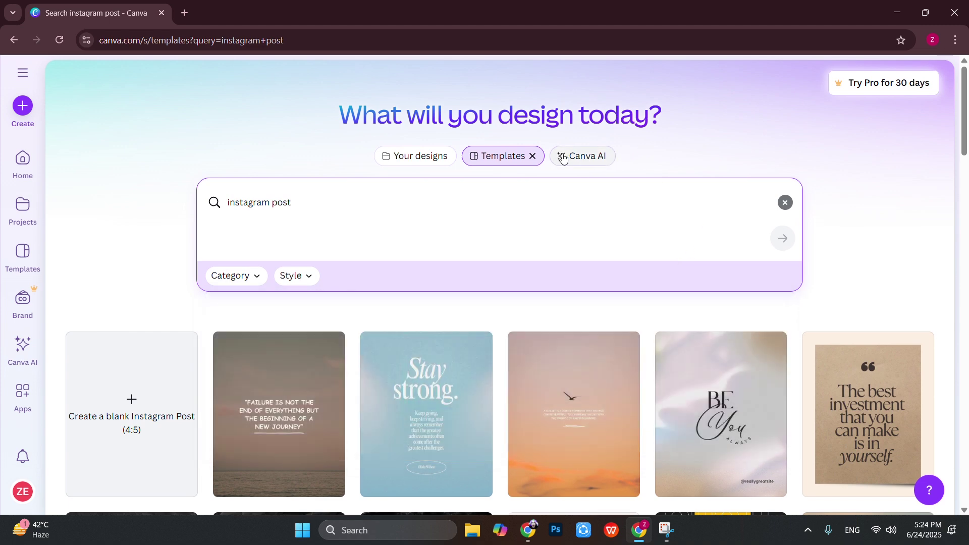
# View the Canva AI prompt page, return to Home and look through the saved items in Projects.
pyautogui.click(594, 161)
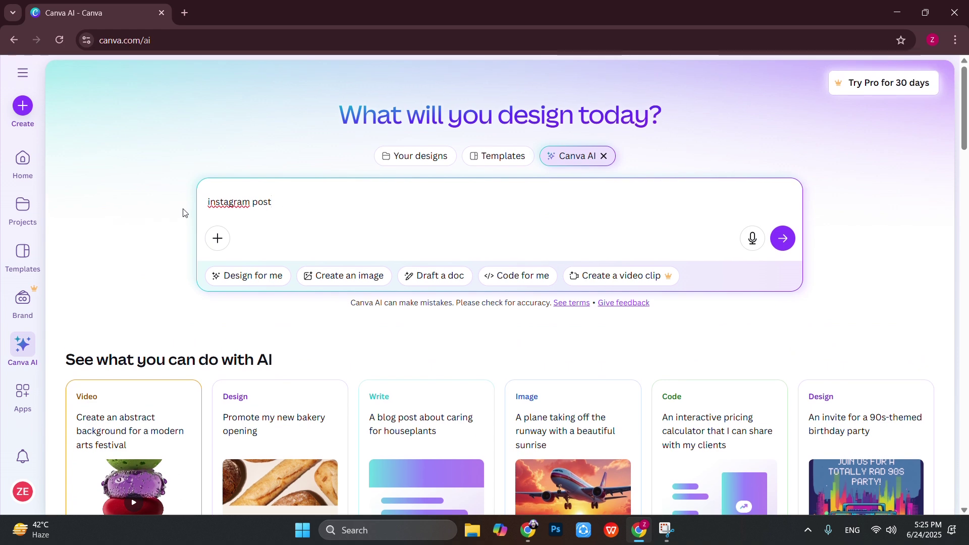
pyautogui.click(22, 164)
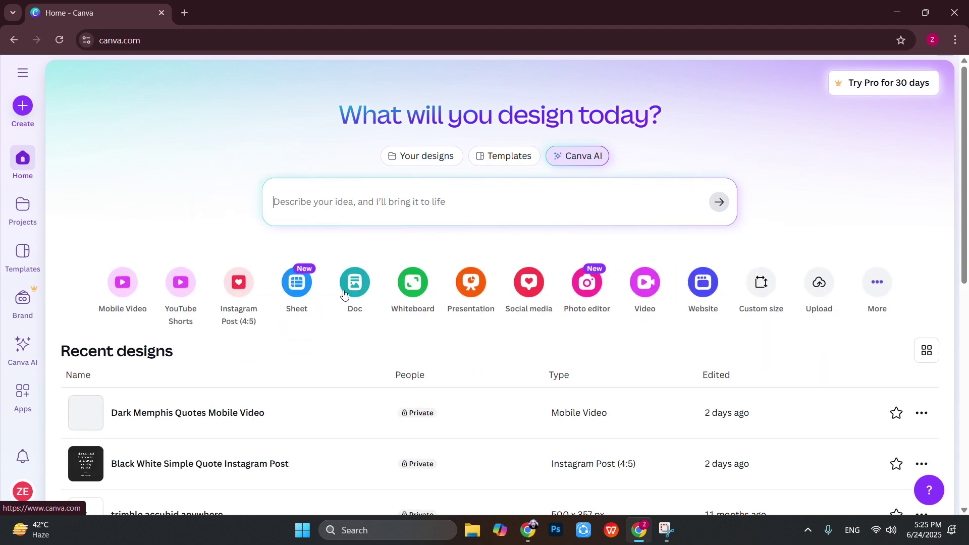
pyautogui.click(18, 215)
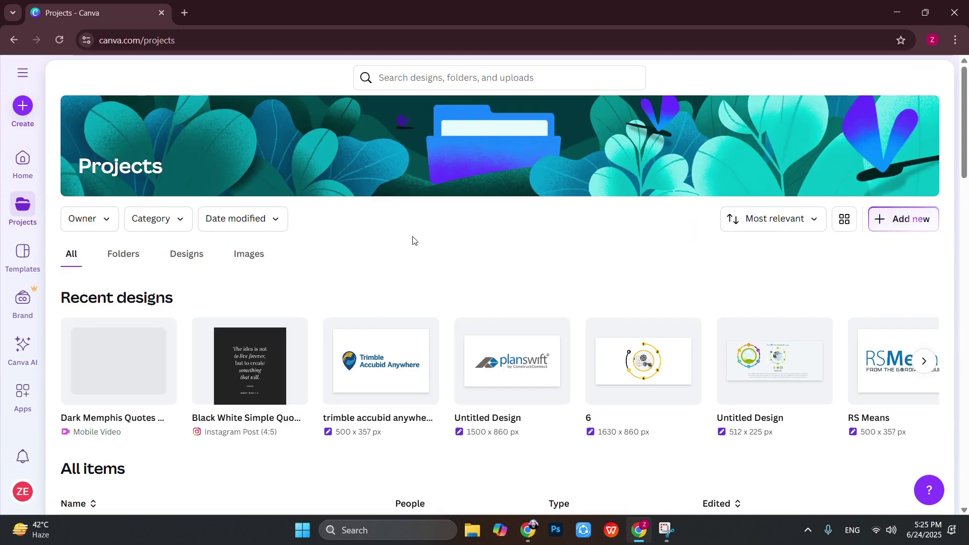
pyautogui.moveTo(796, 343)
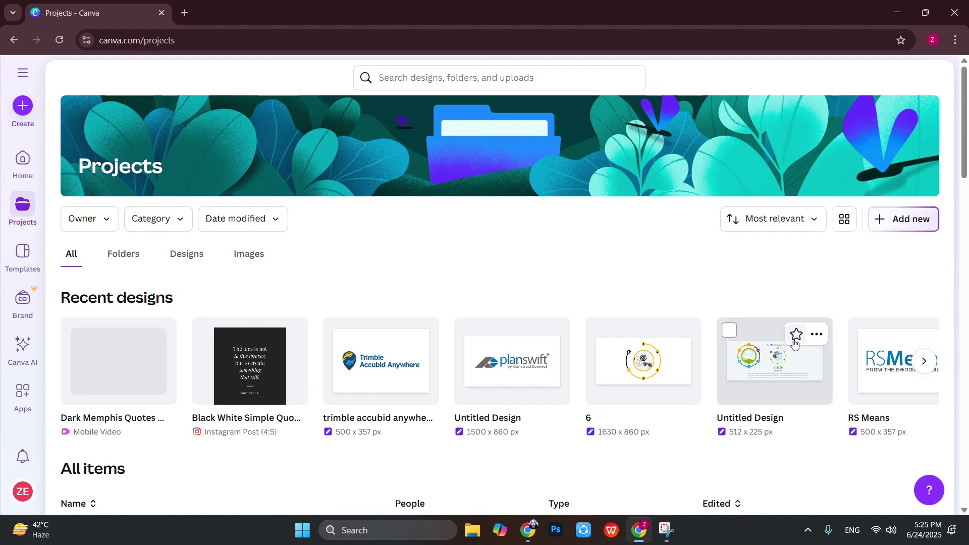
pyautogui.scroll(-4, 767, 364)
# Open the Templates library and browse the Instagram Story category.
pyautogui.click(20, 260)
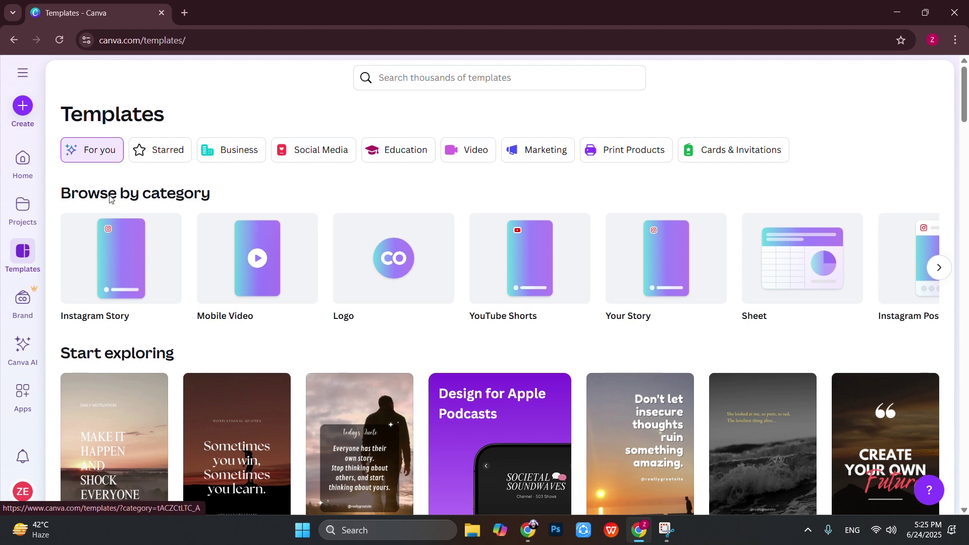
pyautogui.scroll(-3, 47, 281)
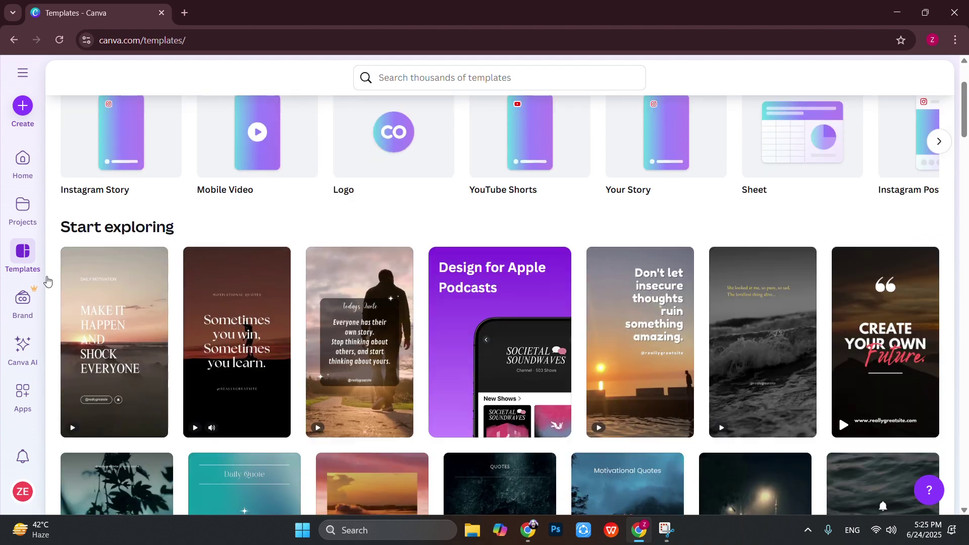
pyautogui.scroll(3, 428, 356)
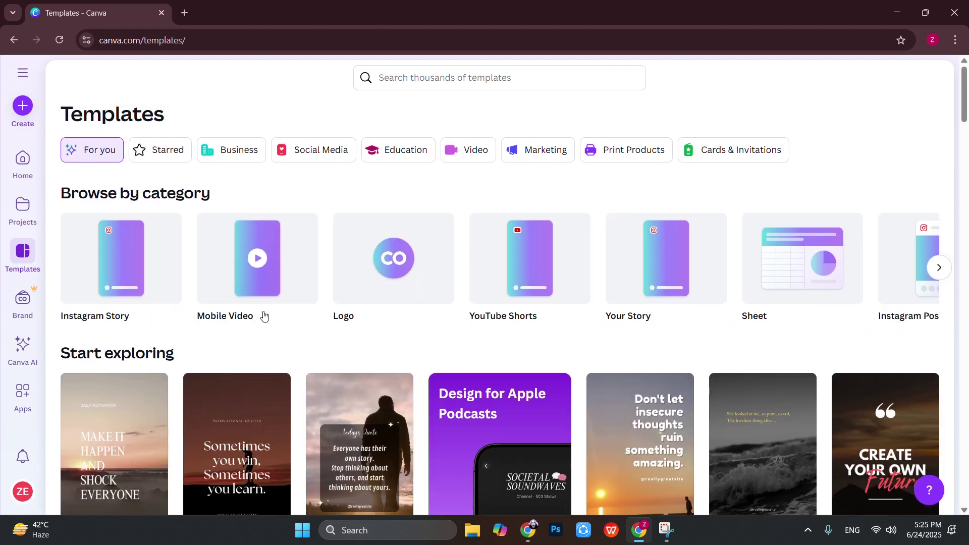
pyautogui.click(136, 243)
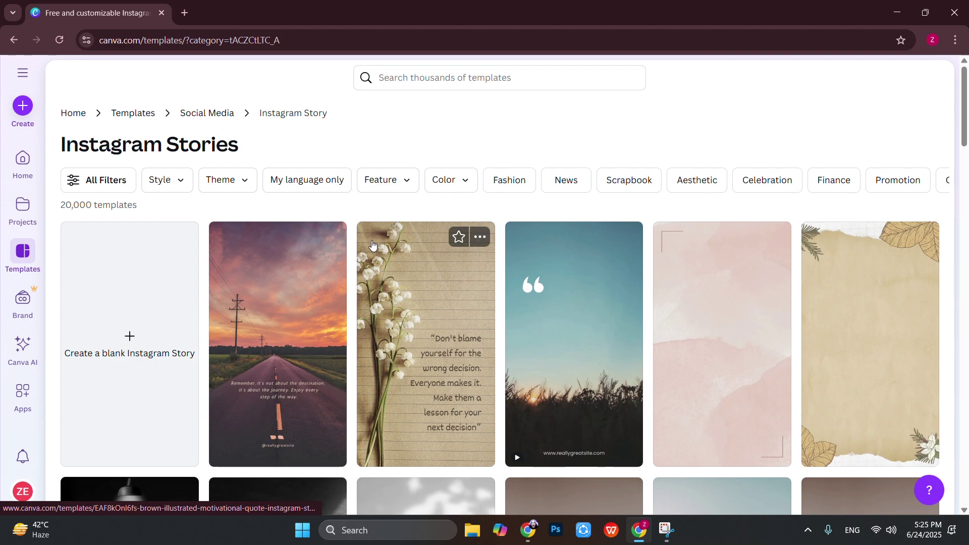
pyautogui.scroll(-7, 378, 255)
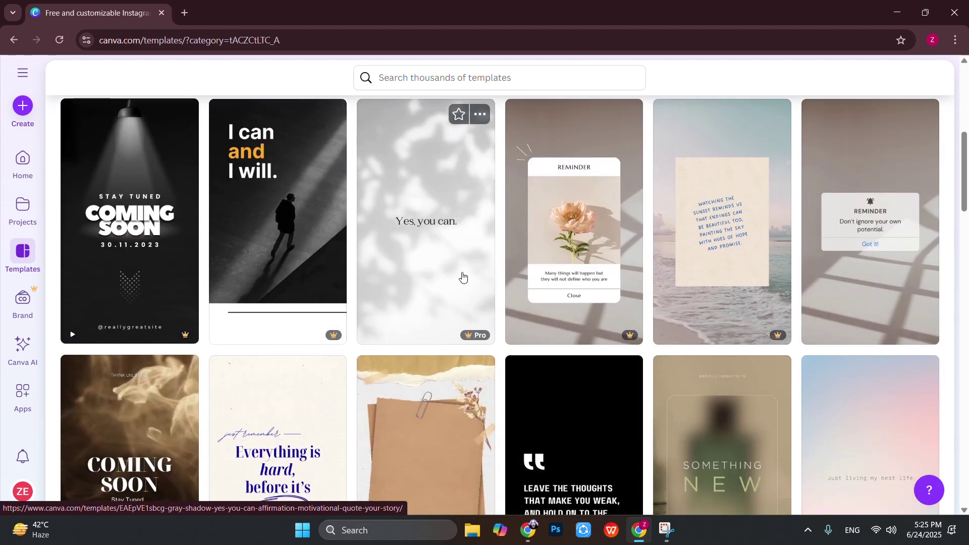
pyautogui.scroll(7, 436, 280)
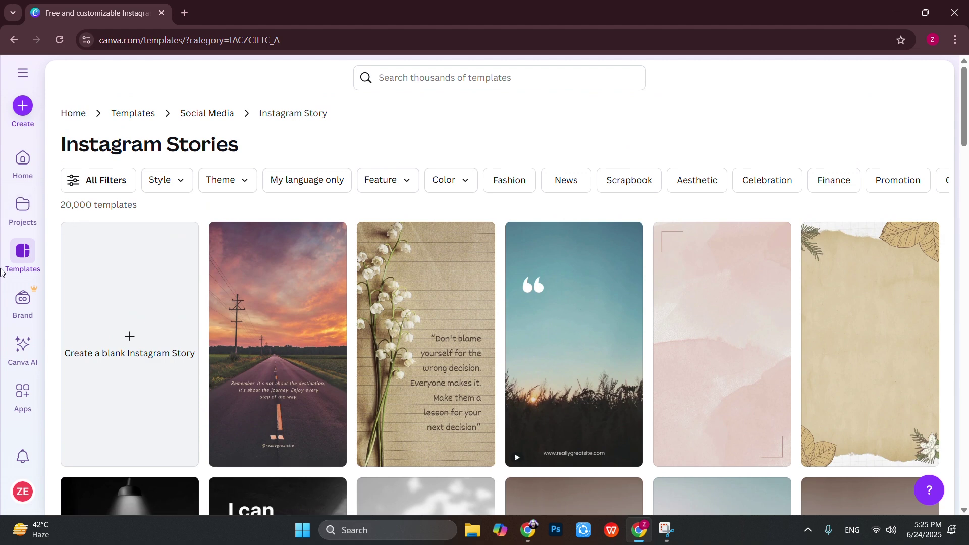
# Look over the Brand Kits page, then open the Canva AI page.
pyautogui.click(28, 309)
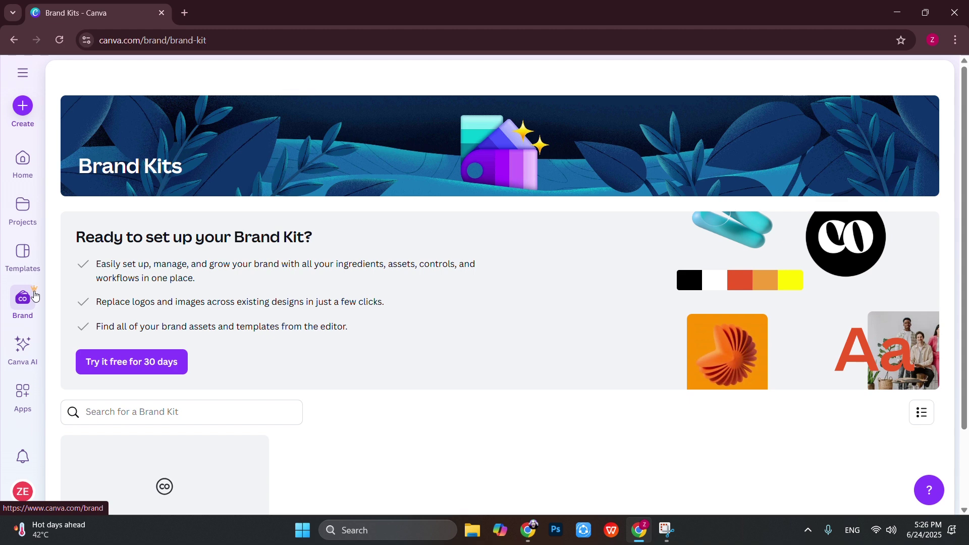
pyautogui.scroll(-2, 280, 399)
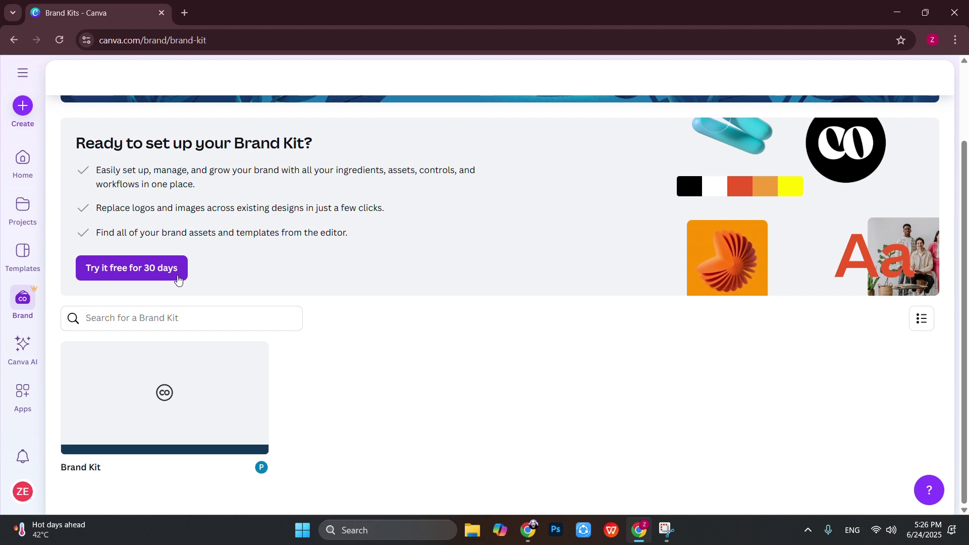
pyautogui.click(20, 346)
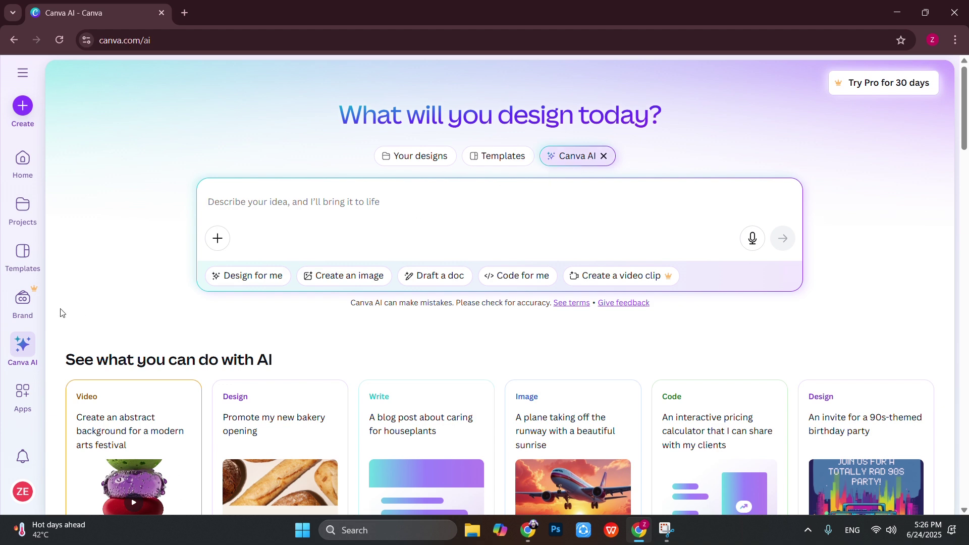
# Open the Apps directory and advance through the featured apps.
pyautogui.click(23, 393)
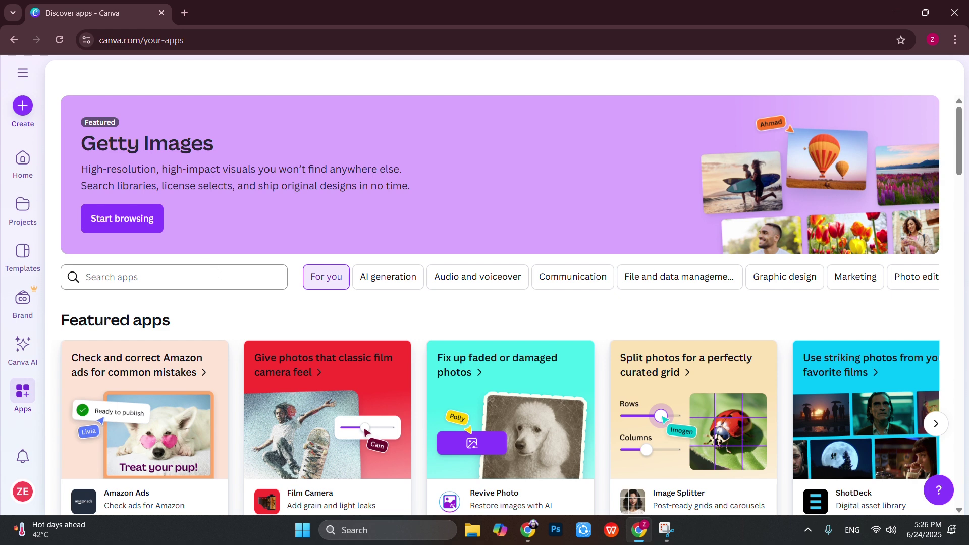
pyautogui.scroll(-3, 218, 274)
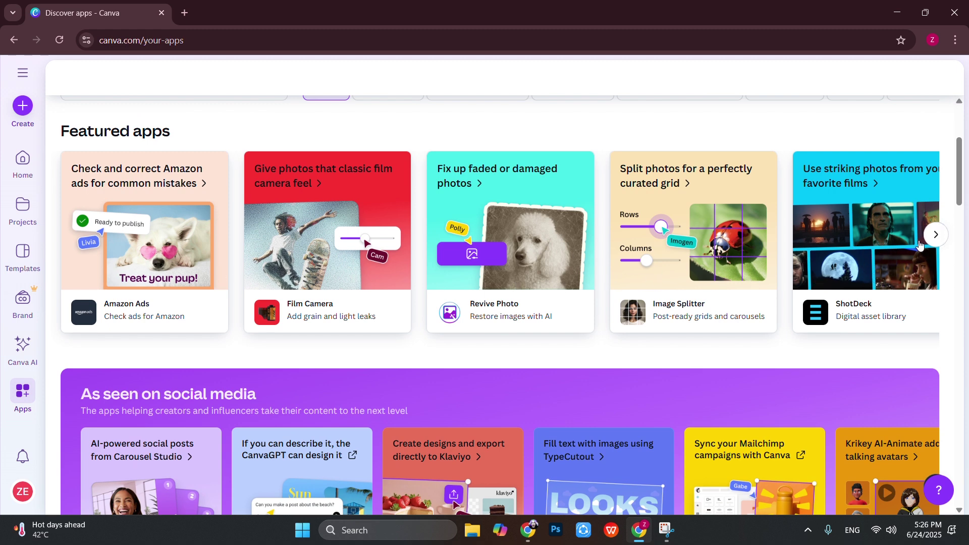
pyautogui.click(935, 235)
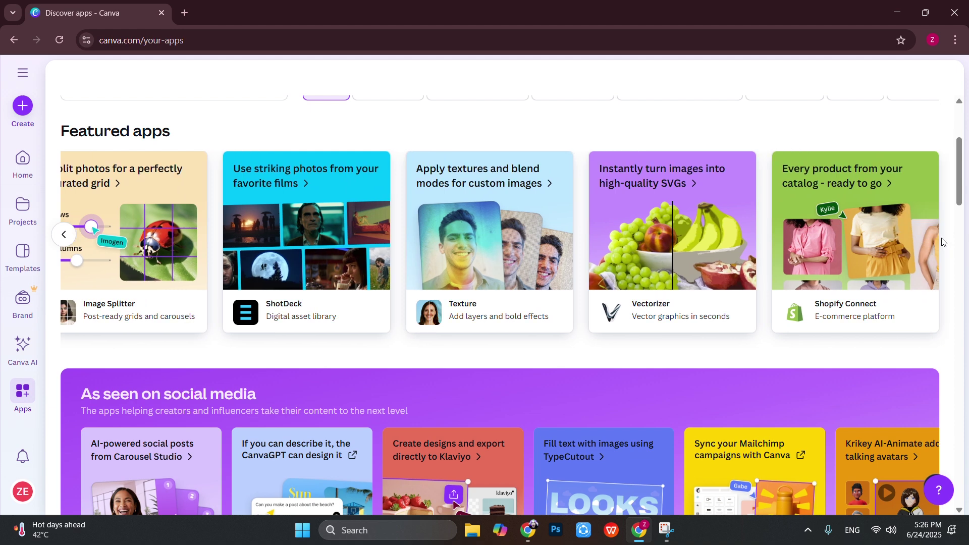
# Check the notifications, then open the help assistant.
pyautogui.scroll(4, 941, 242)
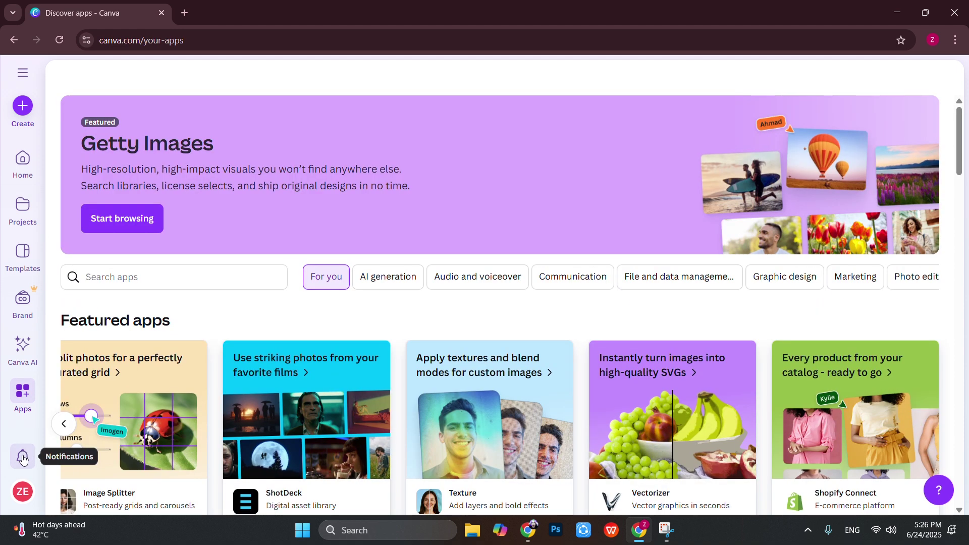
pyautogui.click(22, 459)
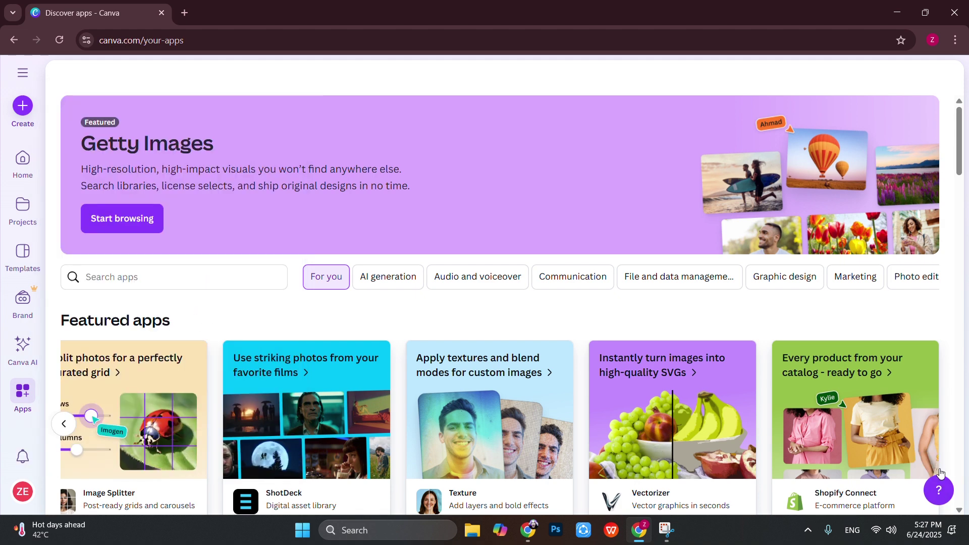
pyautogui.click(940, 490)
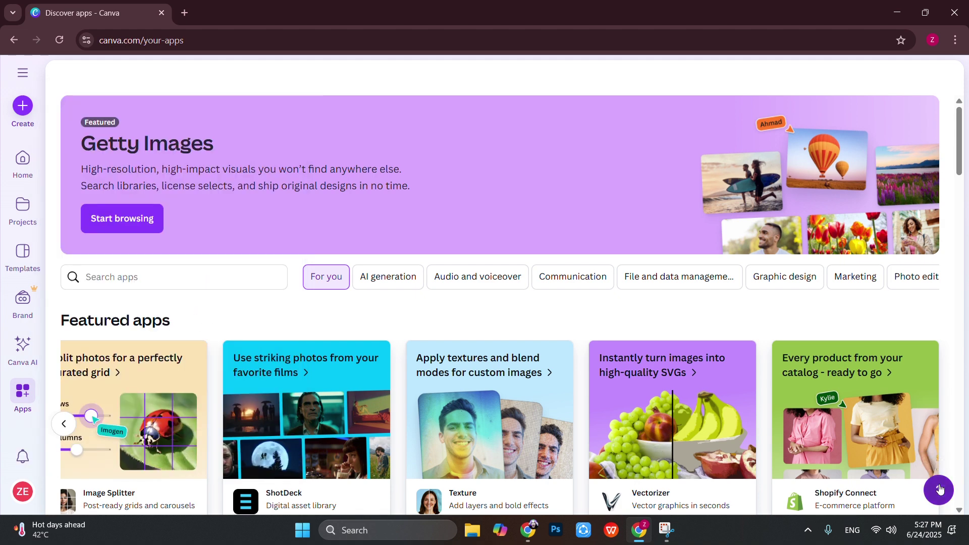